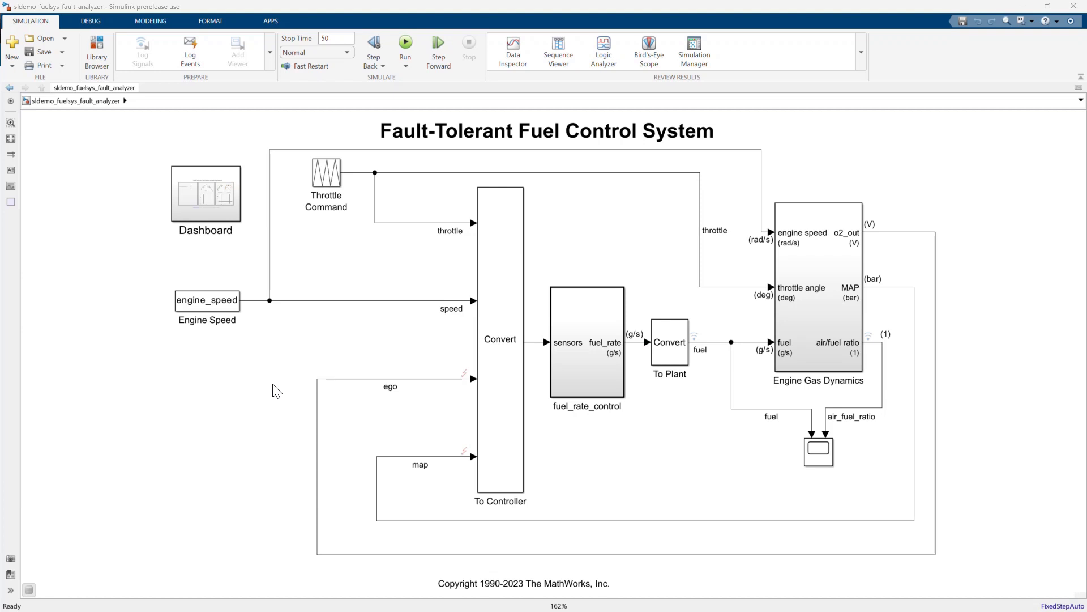
Browse into fuel_rate_control, the control_logic chart and its O2 subchart, then return to fuel_rate_control
double_click(597, 320)
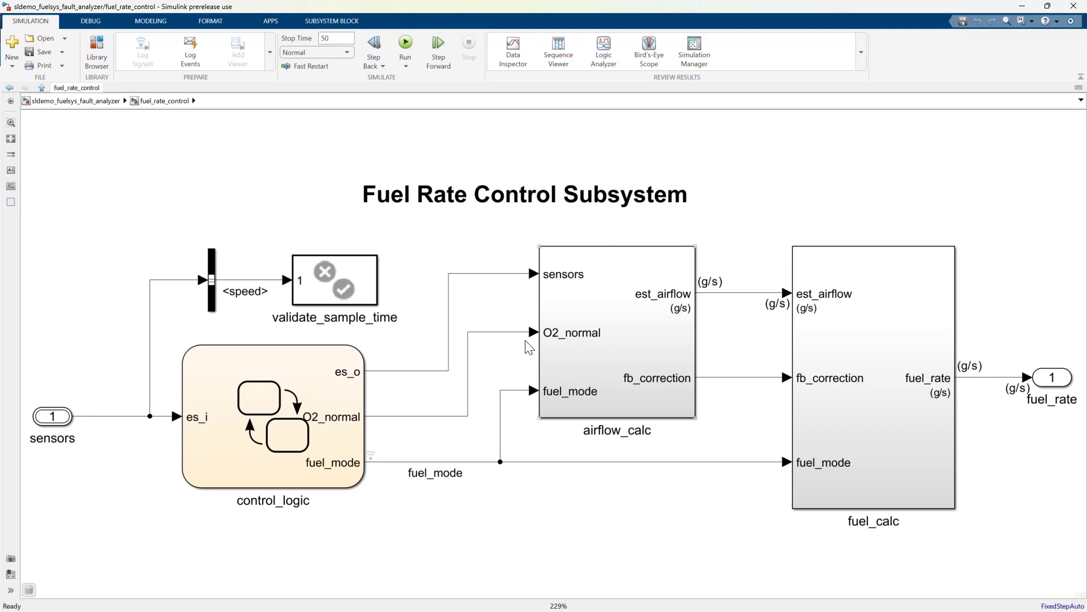
double_click(327, 412)
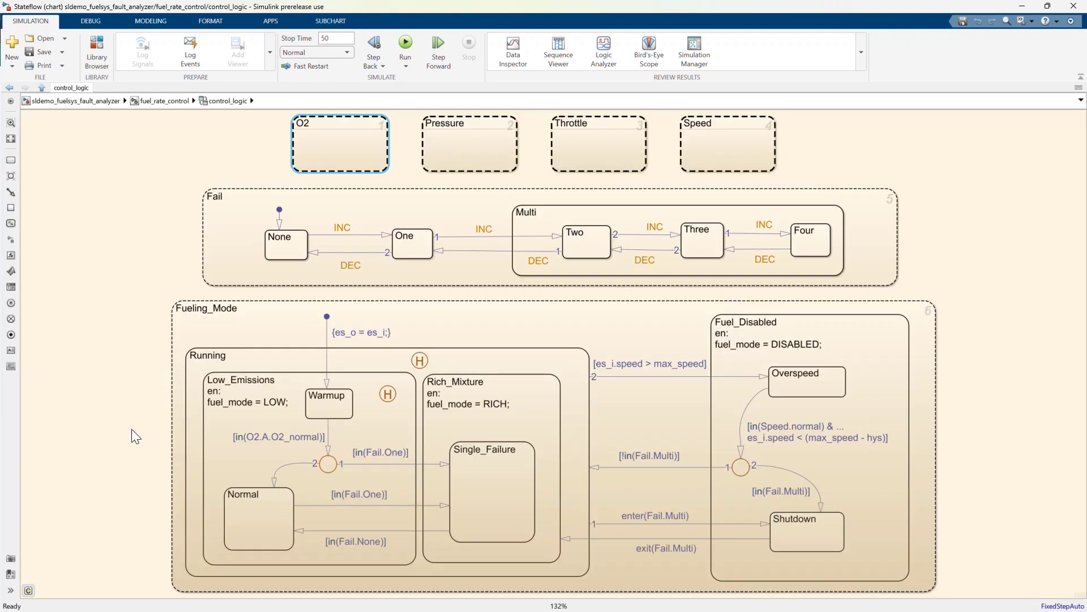
double_click(361, 150)
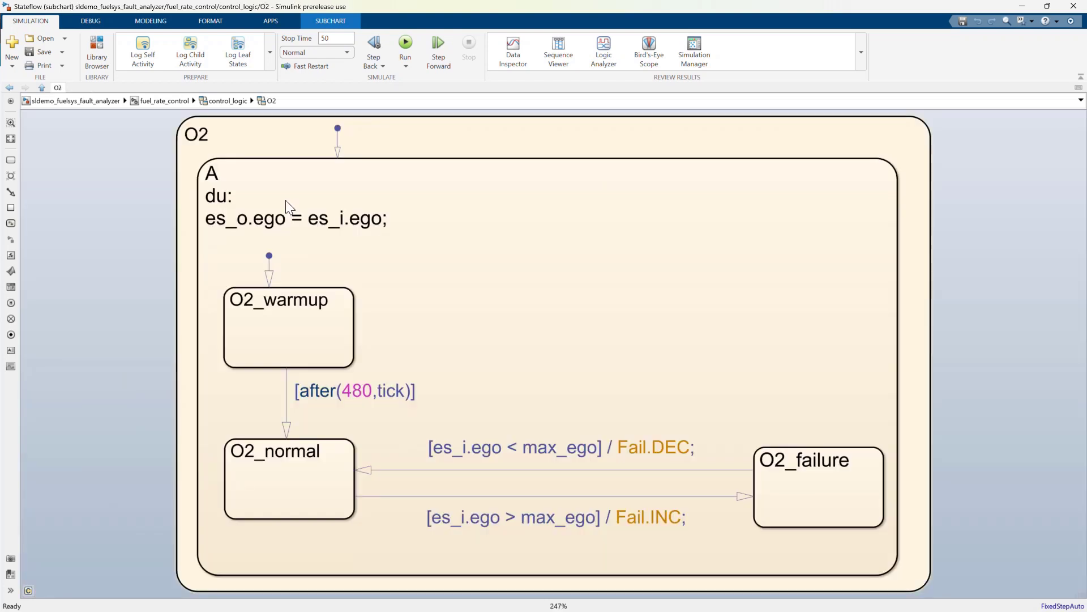
key("Escape")
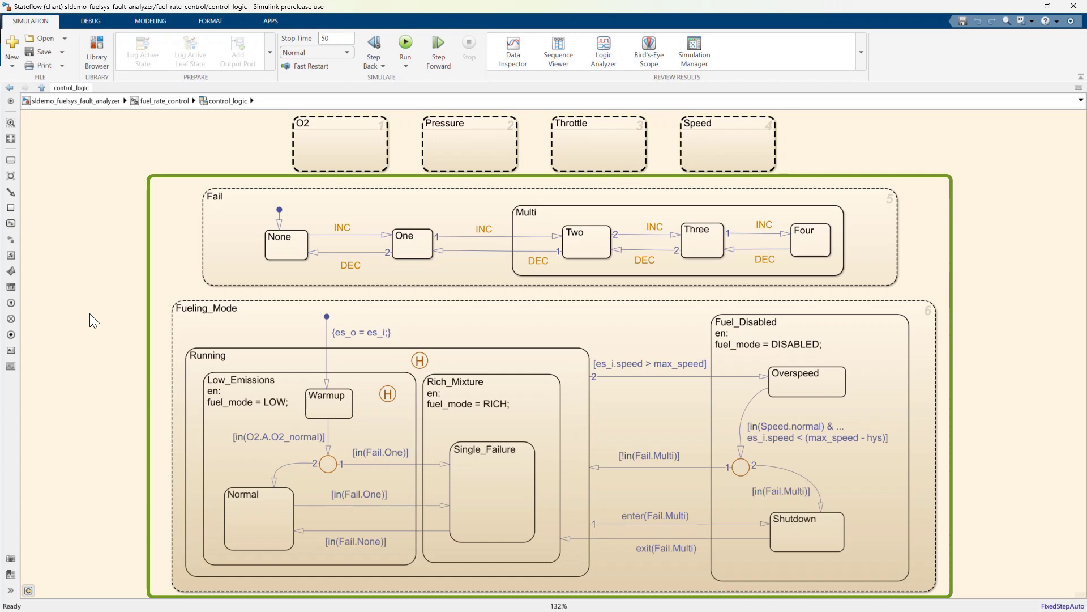
key("Escape")
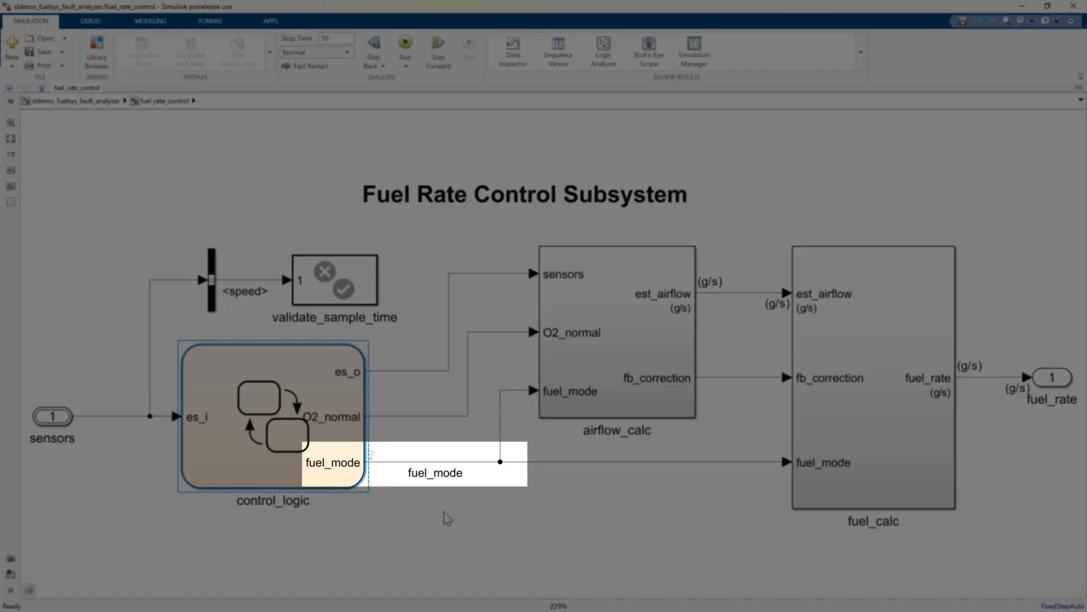
Simulate the model and view the fuel_mode results in the Data Inspector
left_click(447, 518)
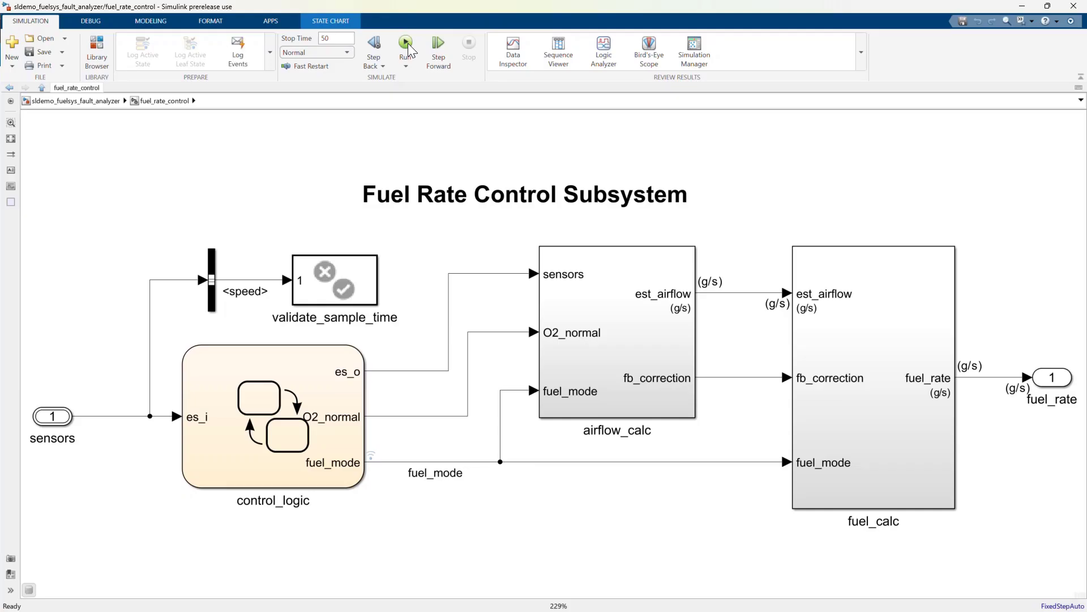
left_click(406, 44)
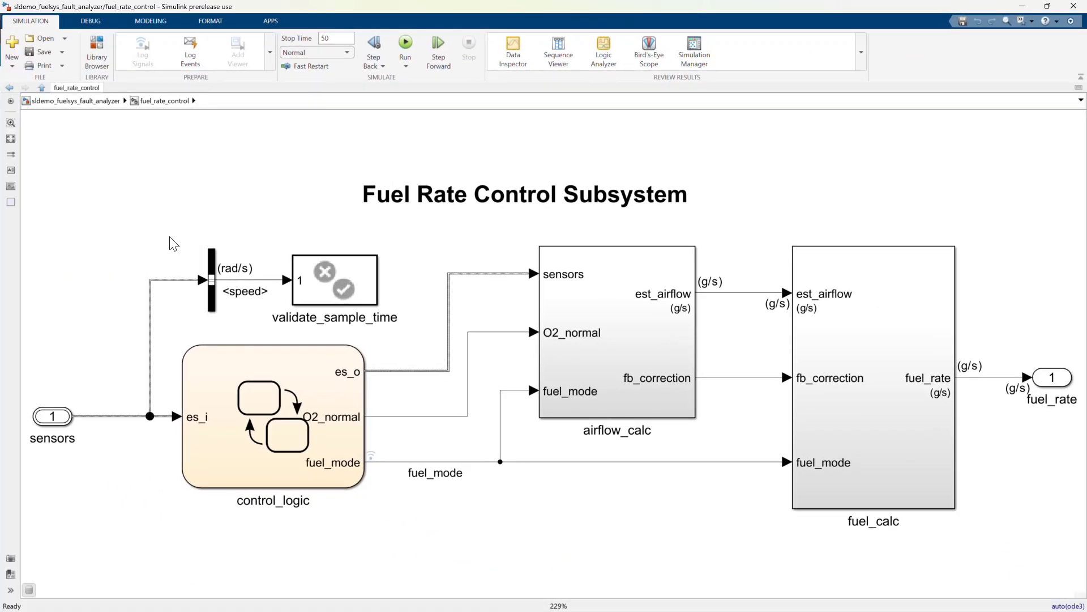
left_click(517, 69)
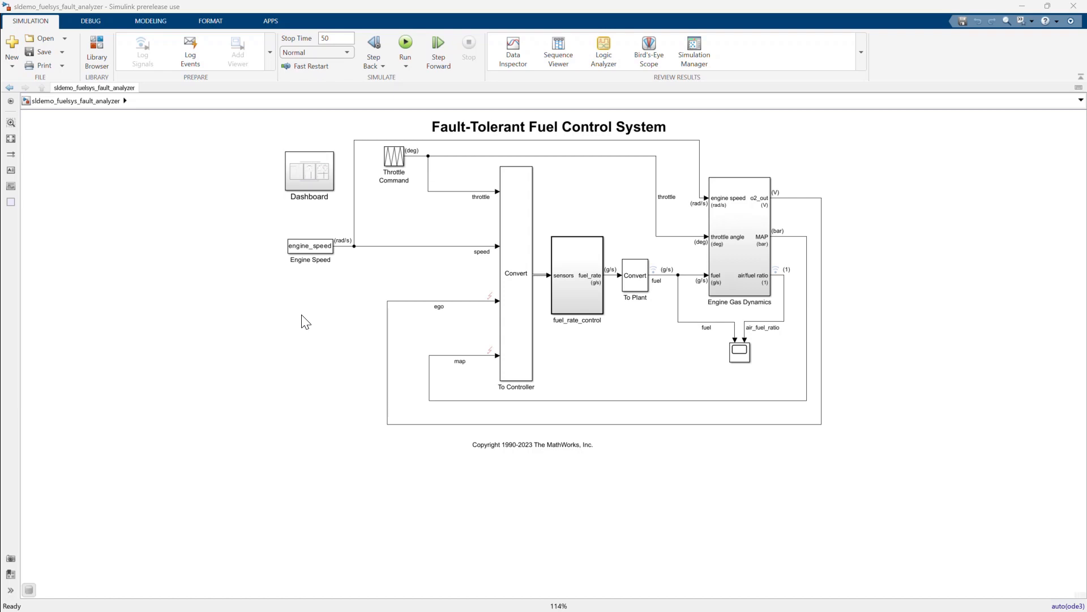
Launch Fault Analyzer from the APPS gallery to list ego_fault, map_fault_timed and map_fault_conditional
left_click(274, 22)
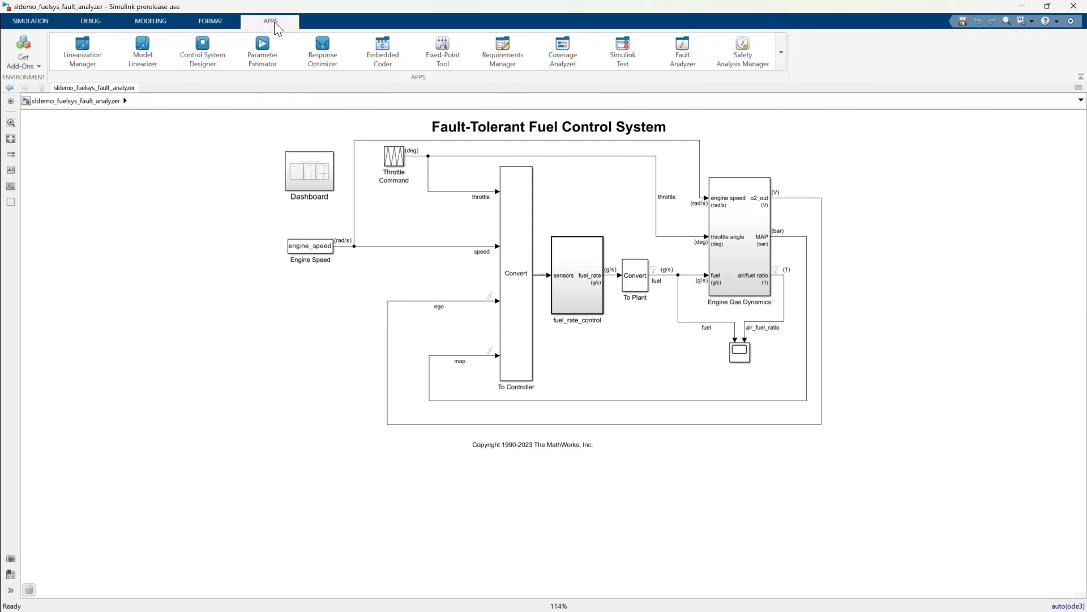
left_click(675, 55)
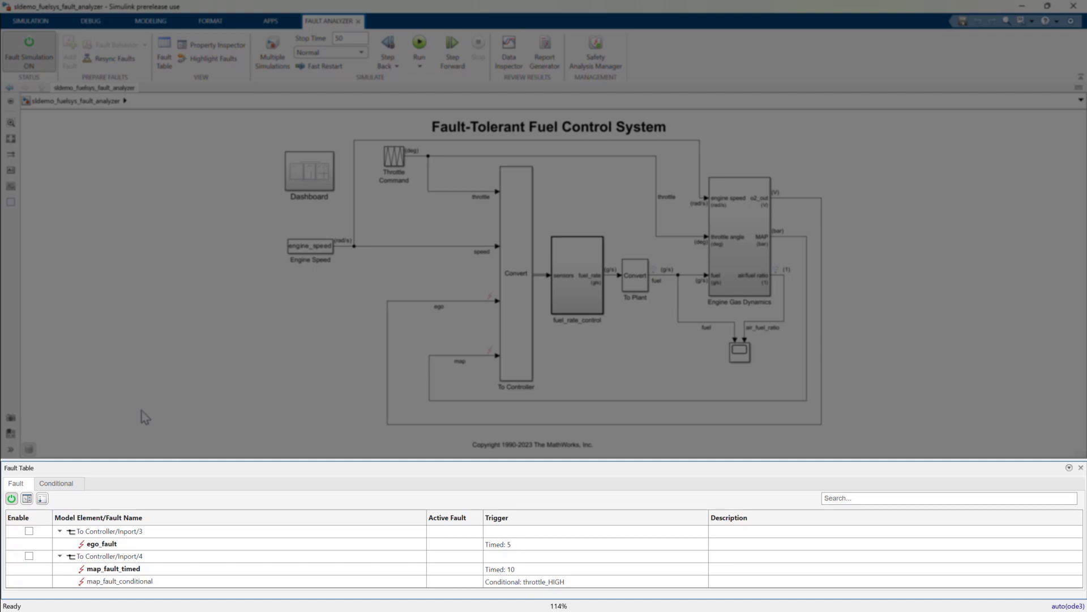
Enable ego_fault on To Controller/Inport/3 with its Timed: 5 trigger
left_click(29, 534)
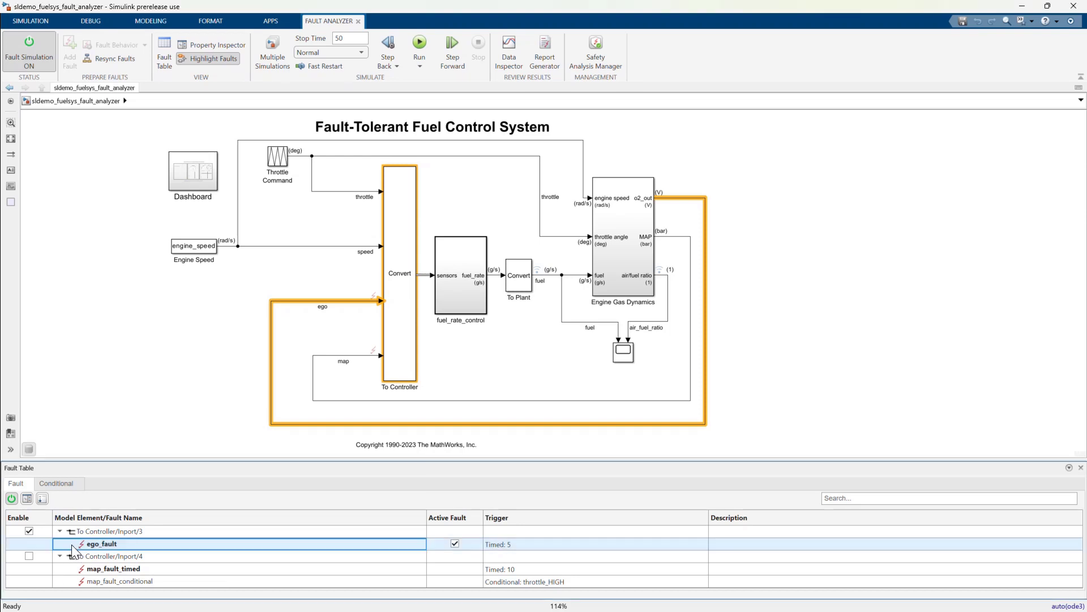
Show ego_fault's properties, including its Timed trigger at time 5, in the Property Inspector
right_click(72, 545)
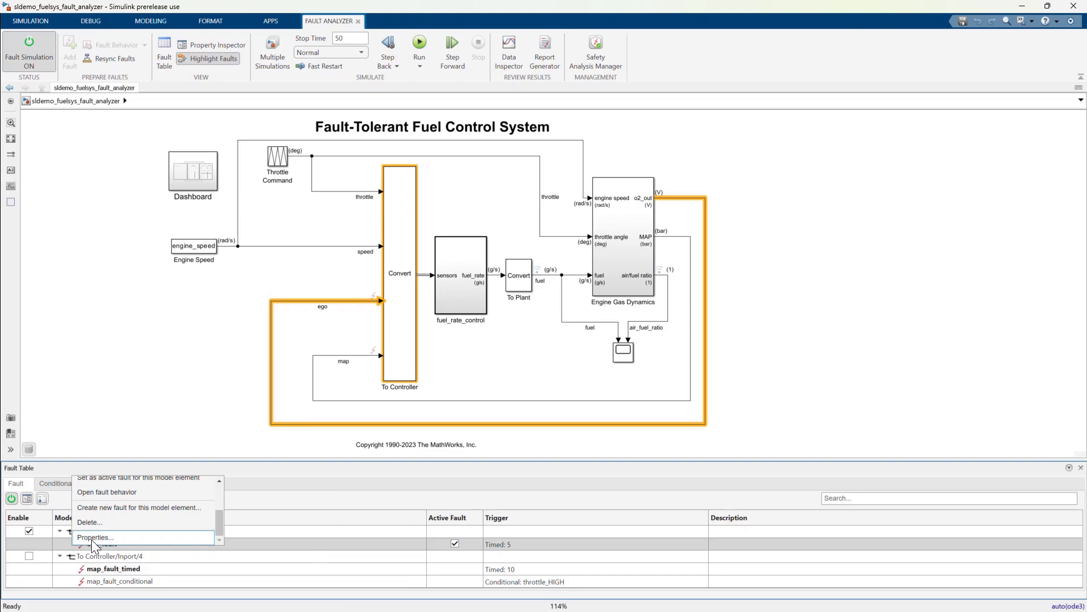
left_click(90, 538)
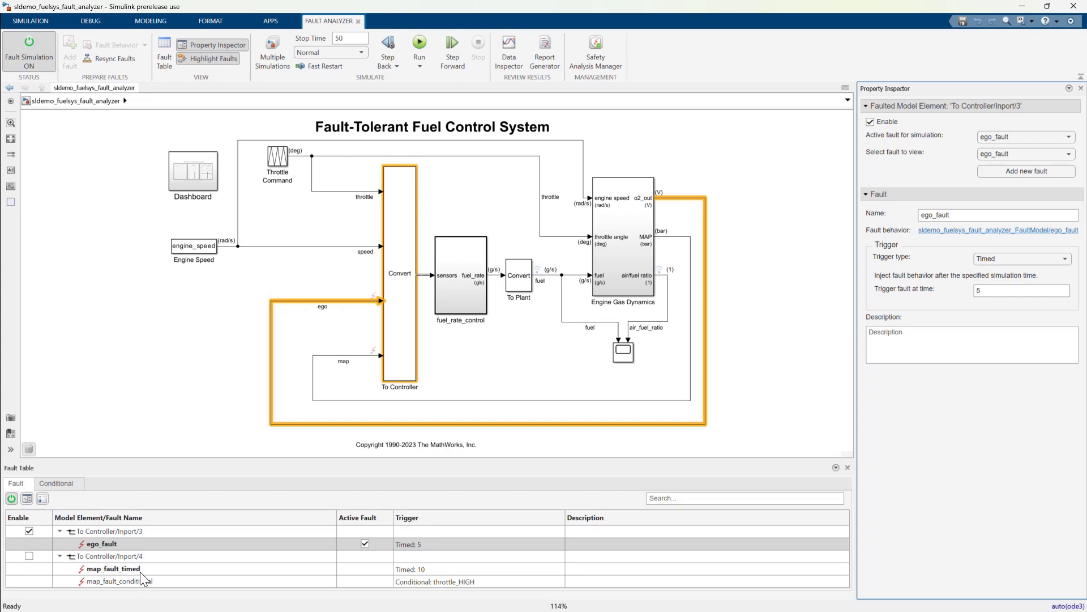
Inspect map_fault_timed, ego_fault, then map_fault_conditional with its throttle_HIGH conditional trigger
left_click(141, 569)
left_click(145, 546)
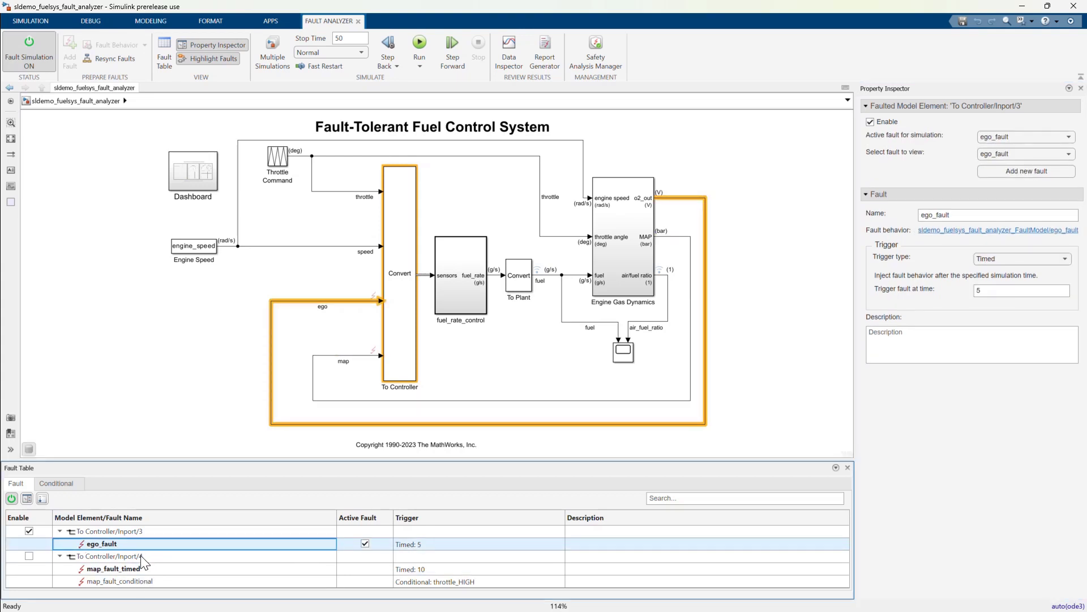
left_click(131, 583)
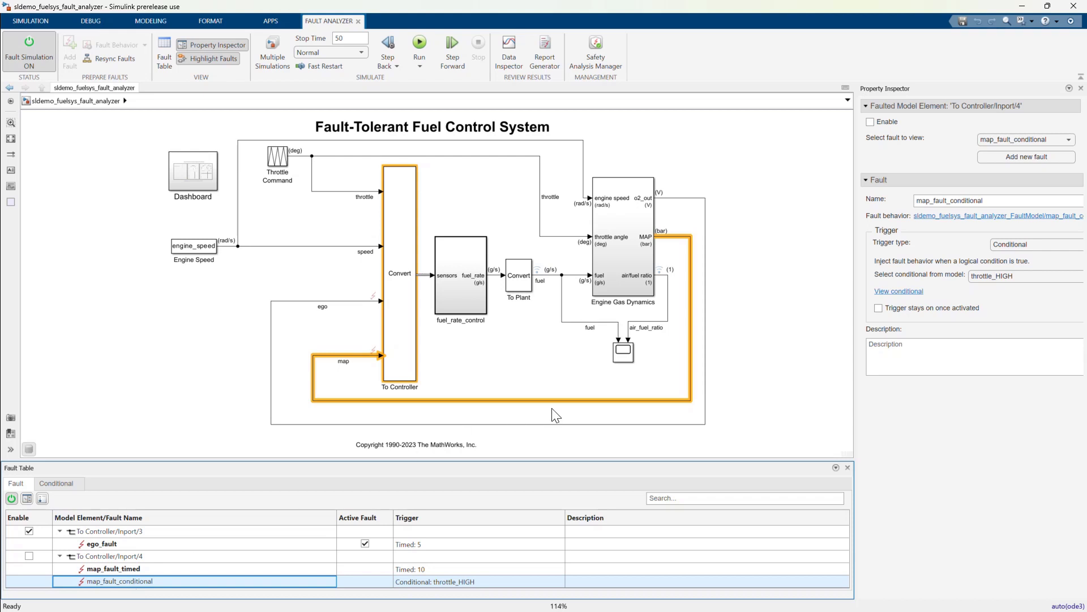
Display the throttle_HIGH condition (throttle > 18) and trace its throttle signal in the model
left_click(879, 293)
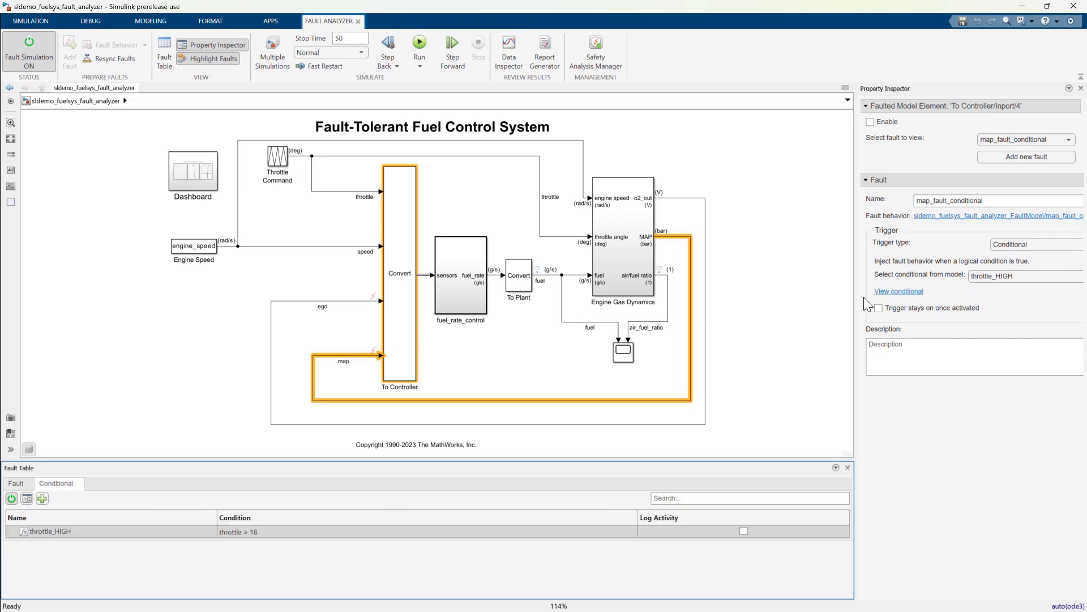
left_click(60, 535)
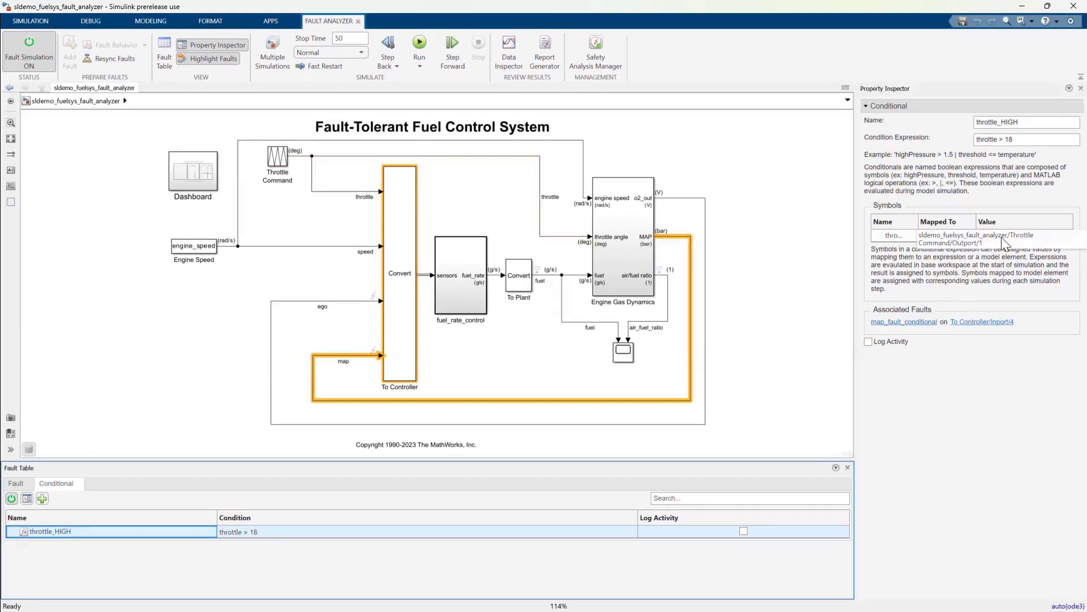
left_click(23, 531)
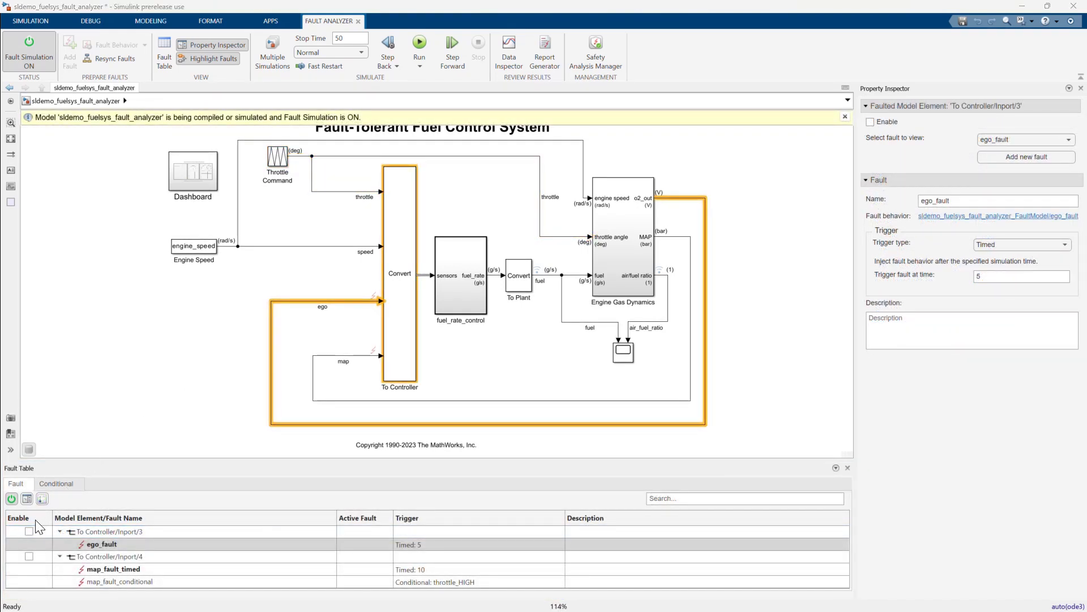
Re-enable ego_fault on To Controller/Inport/3 and run the fault simulation
left_click(29, 531)
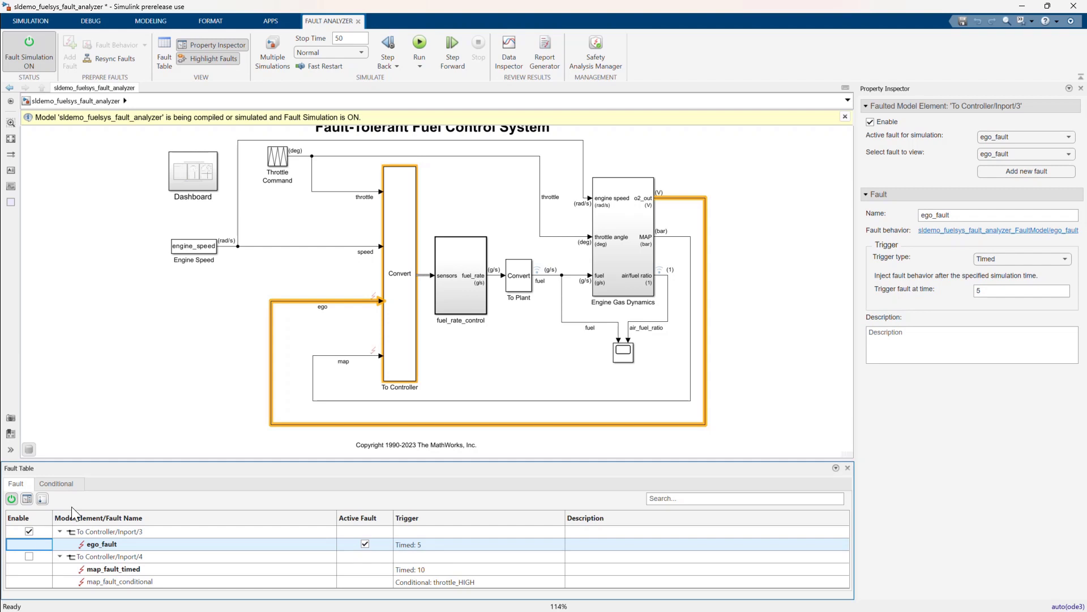
left_click(417, 41)
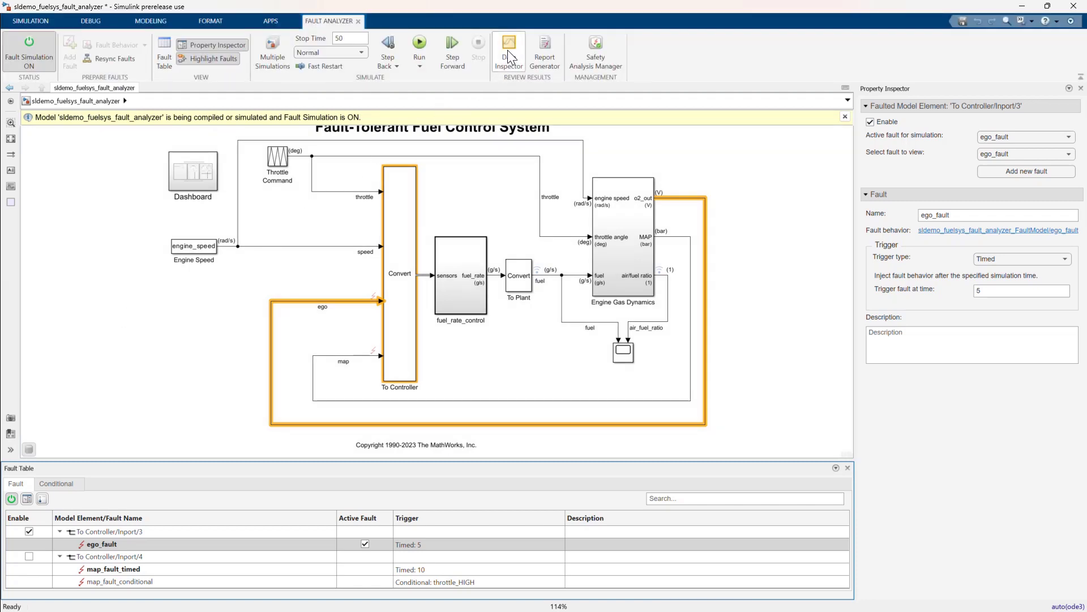
Review the ego_fault and fuel_mode plots in the Data Inspector
left_click(508, 53)
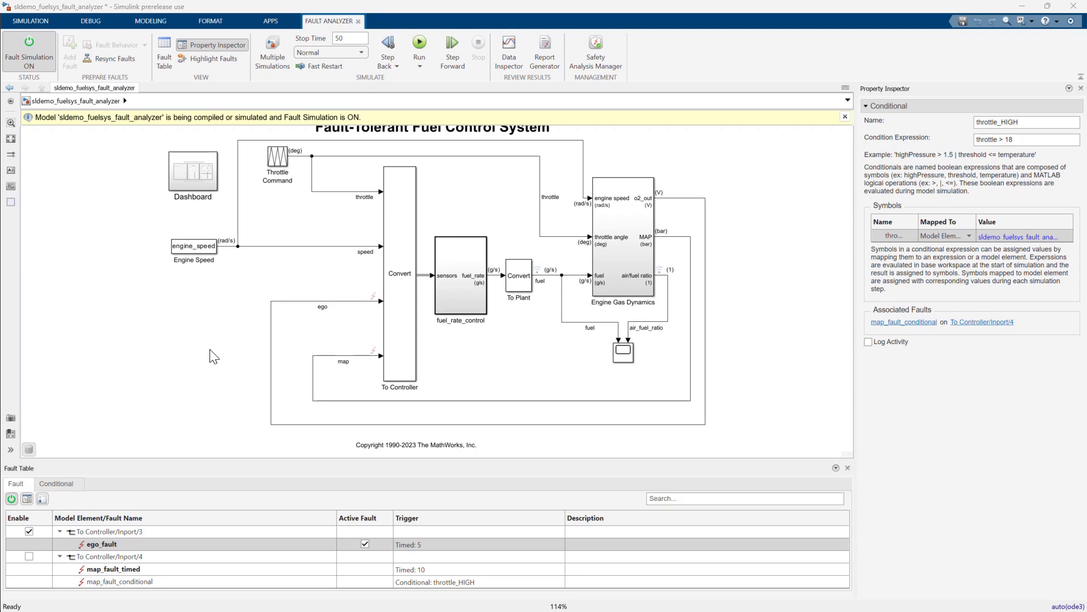
Open the conditionals list and inspect the shortTimed expression (t > 5 & t < 10)
left_click(72, 482)
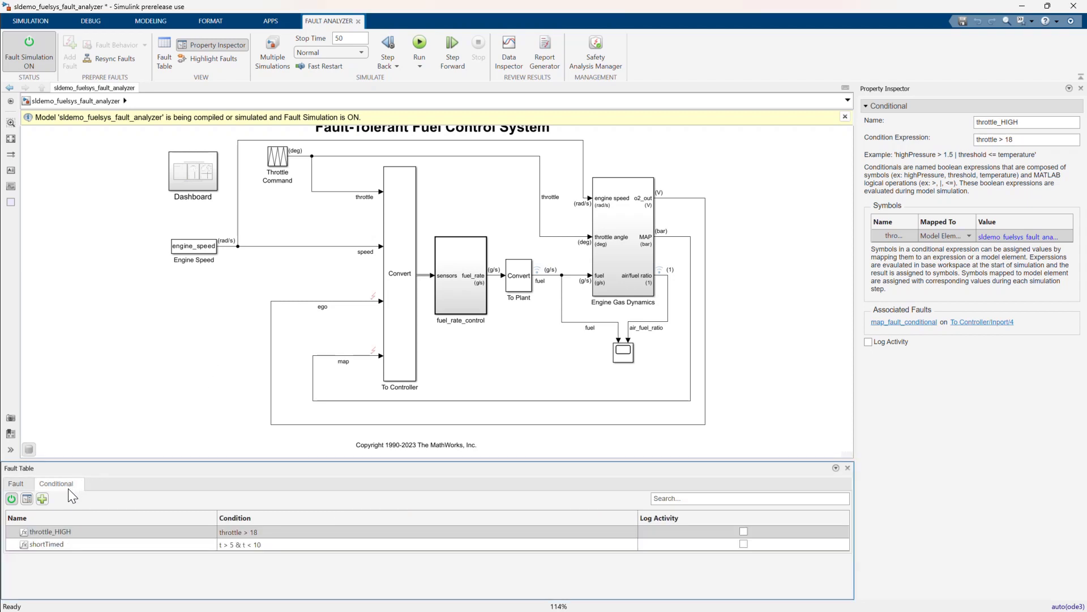
left_click(74, 547)
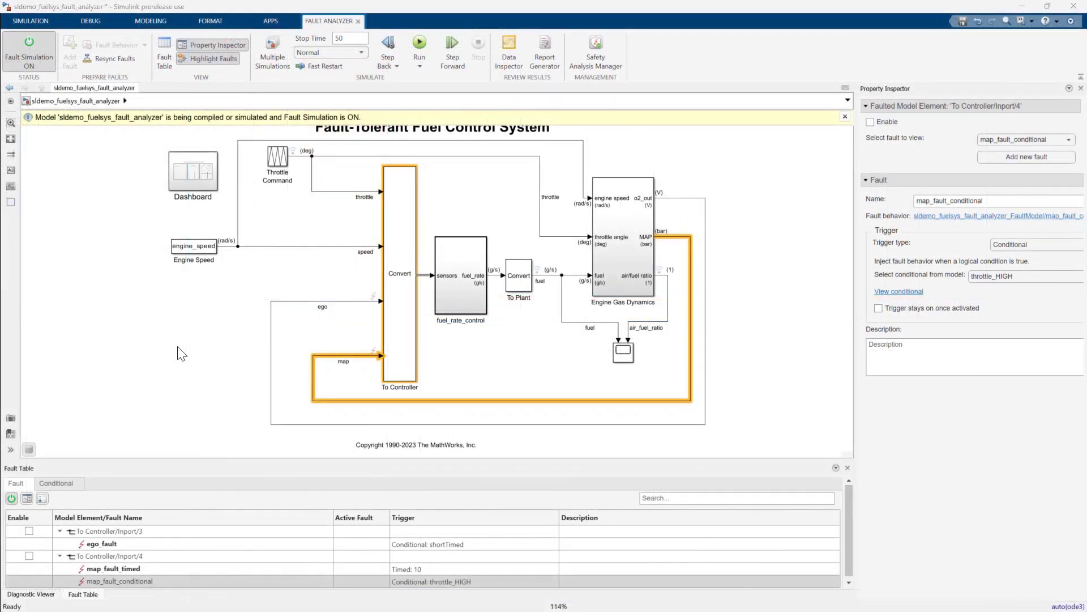
Enable fault simulation on To Controller/Inport/4, activate map_fault_conditional, and run the simulation
left_click(28, 556)
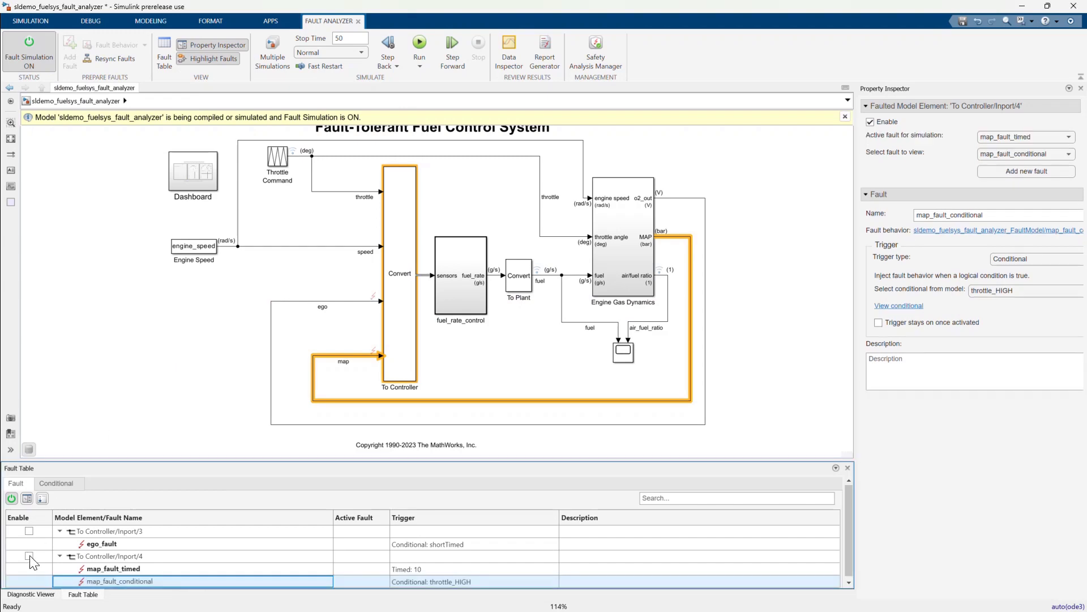
left_click(347, 583)
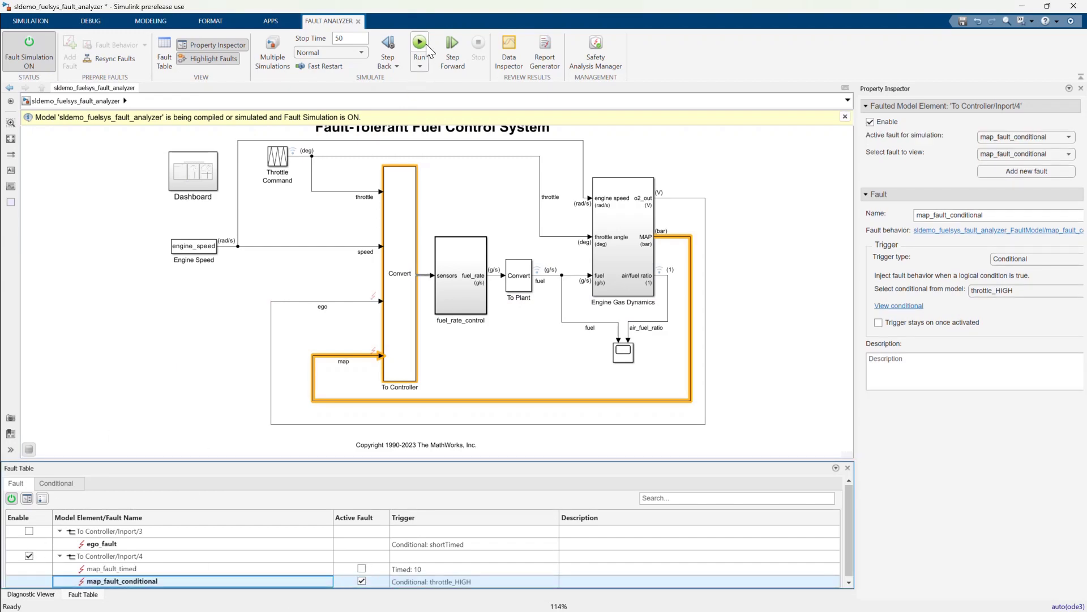
left_click(410, 54)
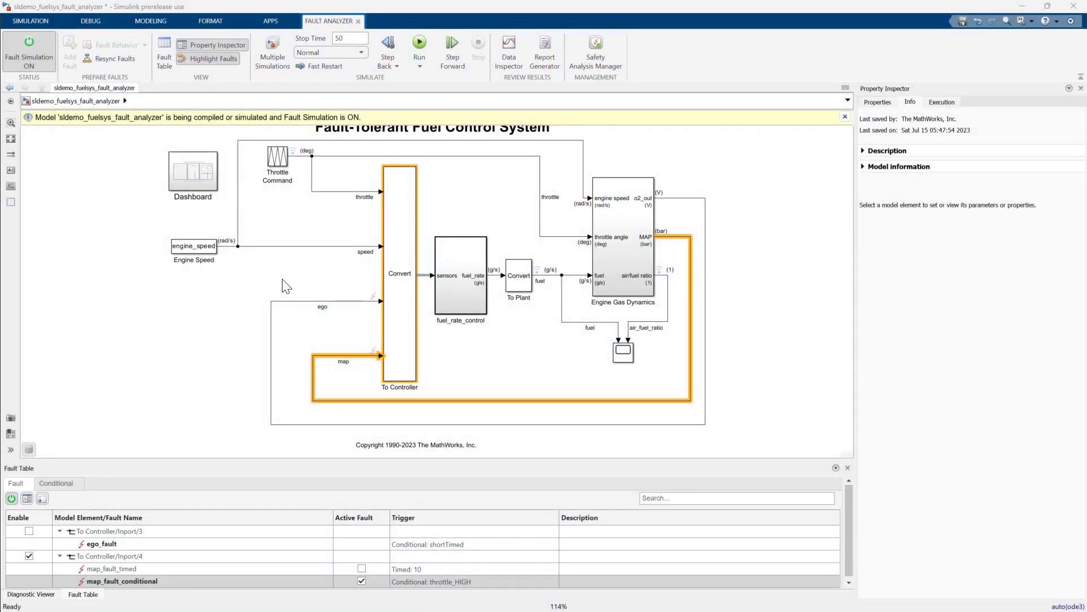
Open the FuelSysFMEA spreadsheet and inspect the link options for row 1's failure effect
left_click(597, 48)
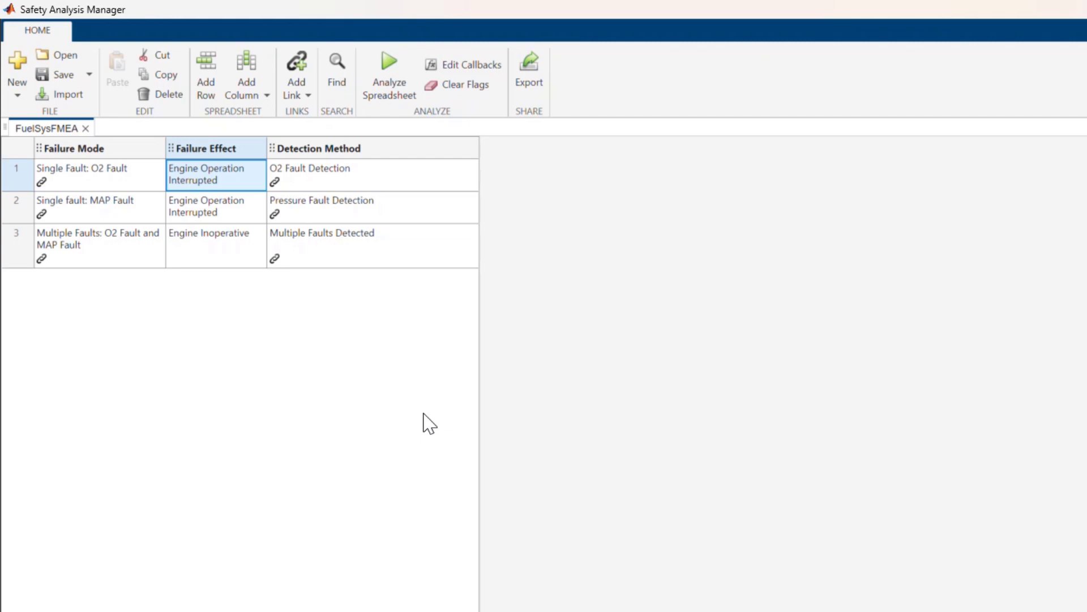
right_click(233, 180)
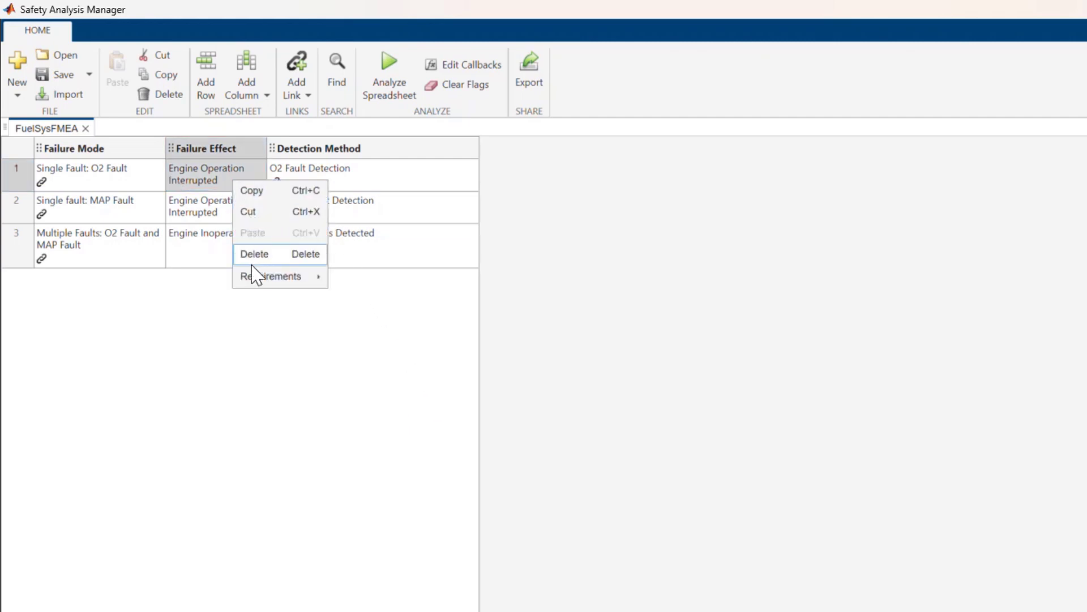
mouse_move(251, 281)
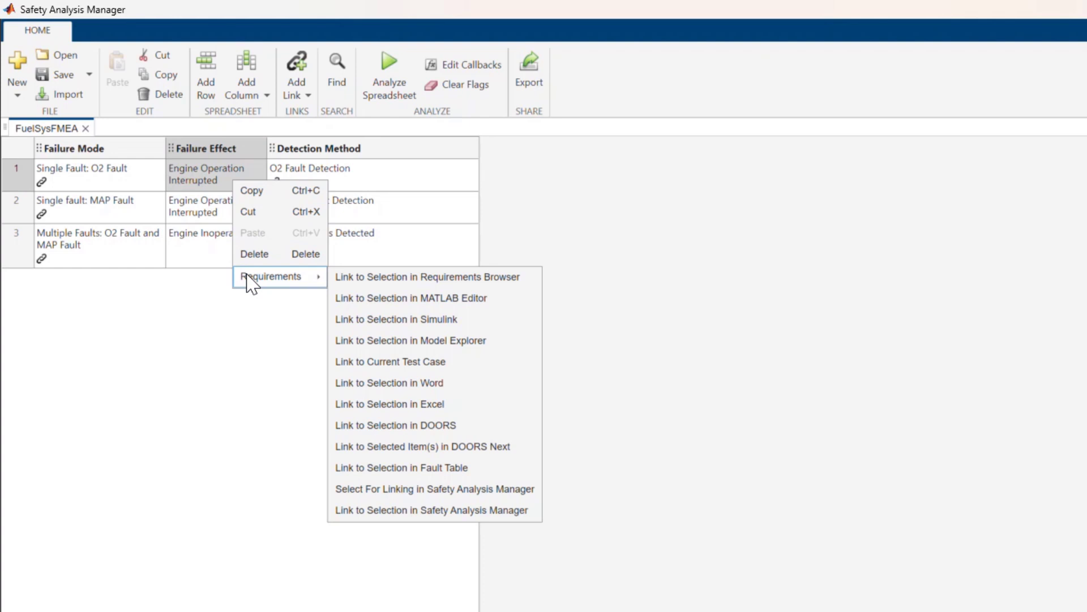
left_click(192, 417)
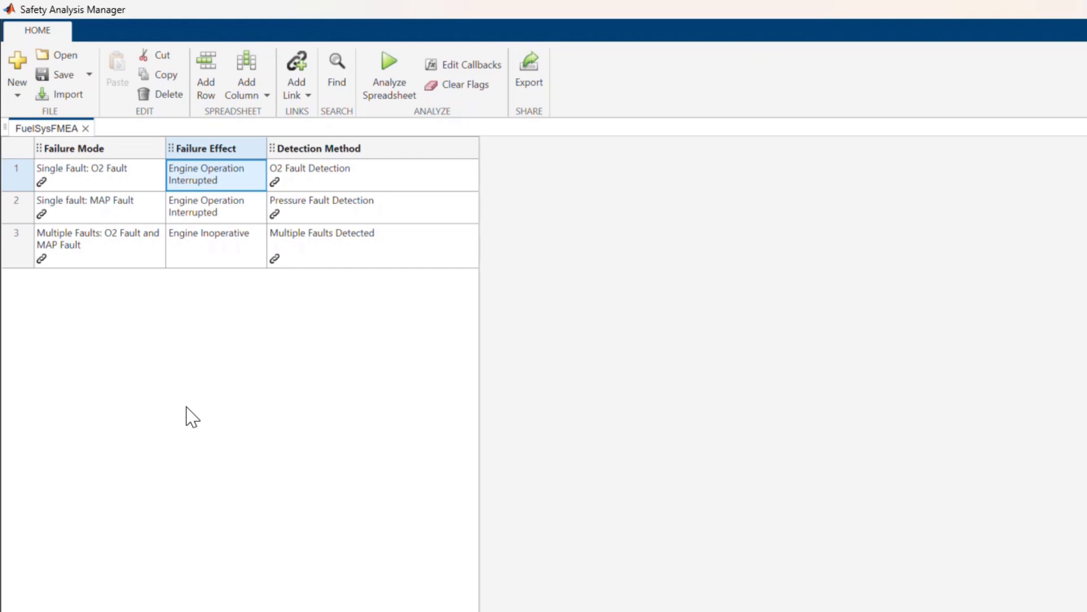
Open the spreadsheet's callbacks and view the PostLoadFcn and AnalyzeFcn code
left_click(473, 66)
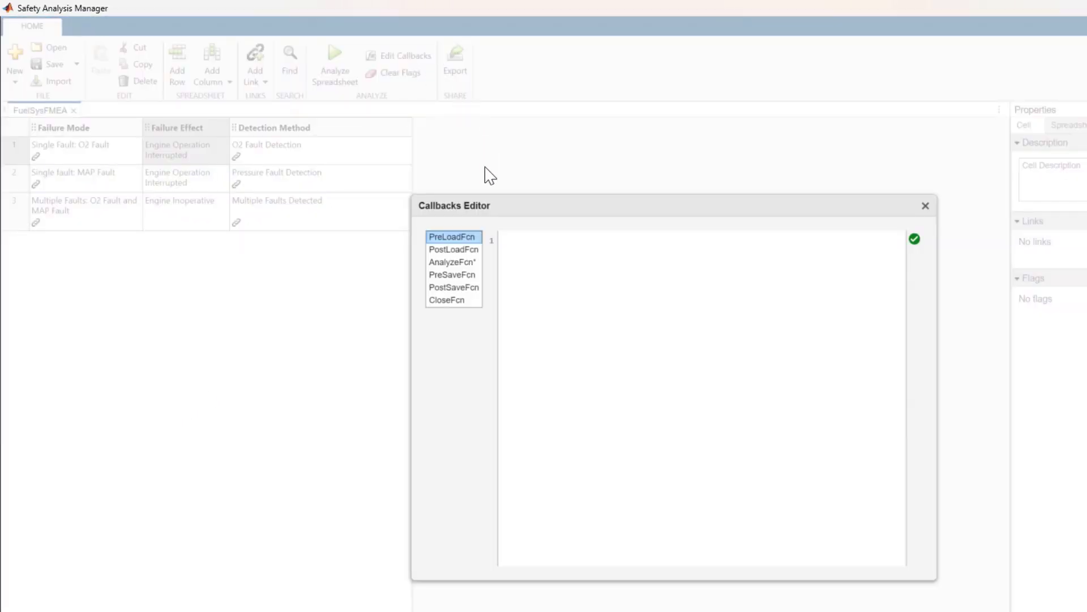
left_click(438, 251)
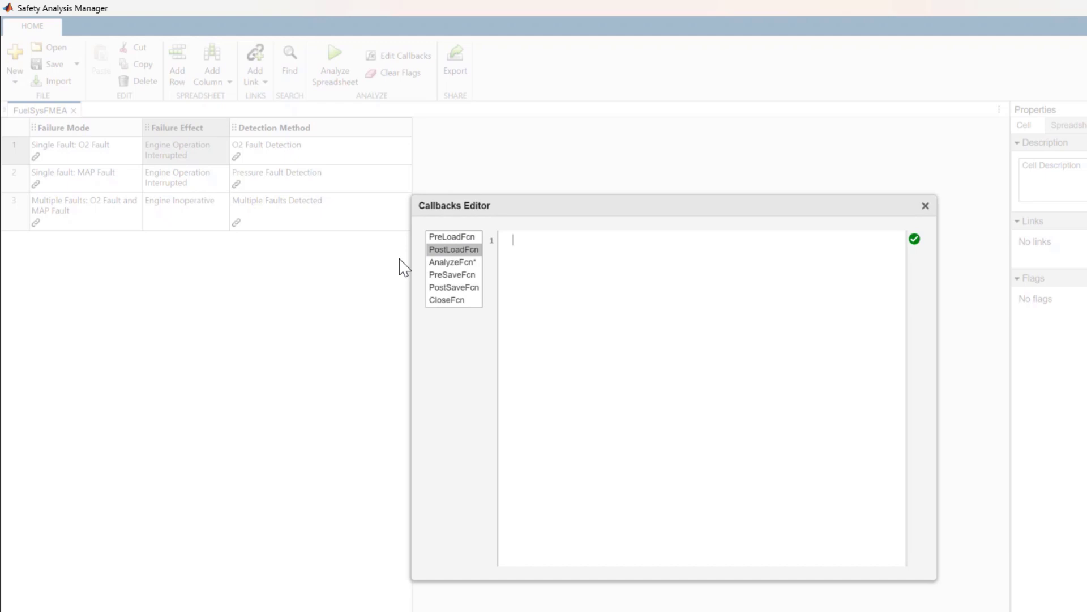
left_click(441, 263)
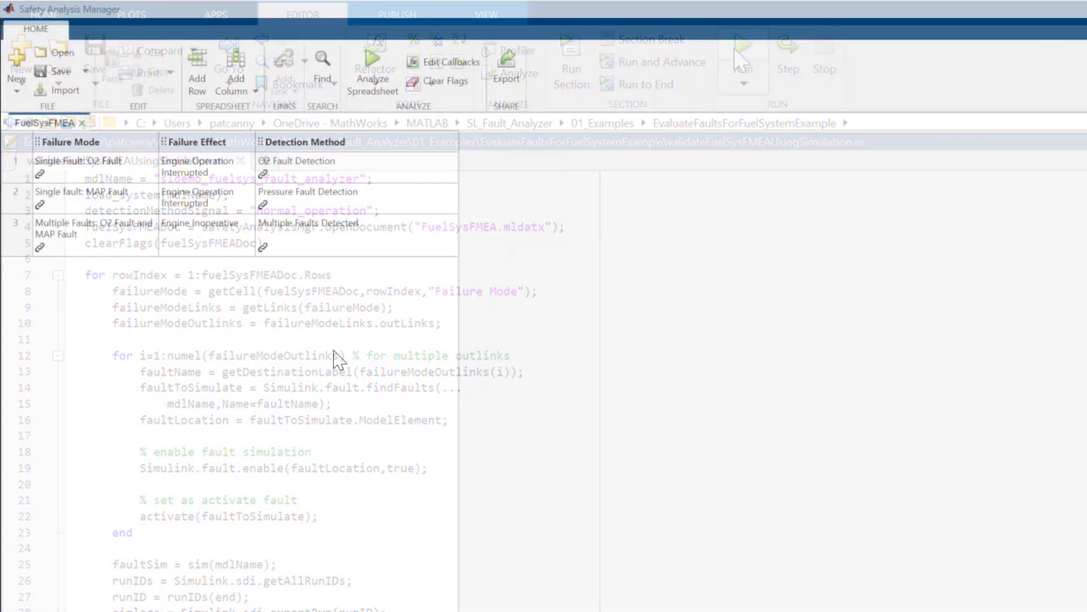
Analyze the FuelSysFMEA spreadsheet using the AnalyzeFcn simulation-based callback
left_click(369, 91)
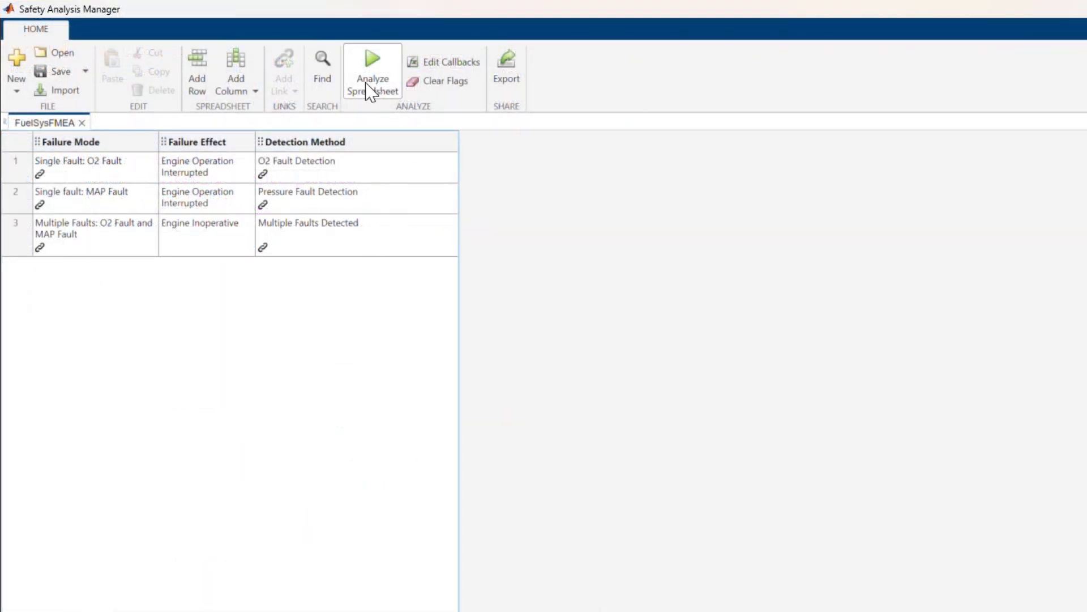